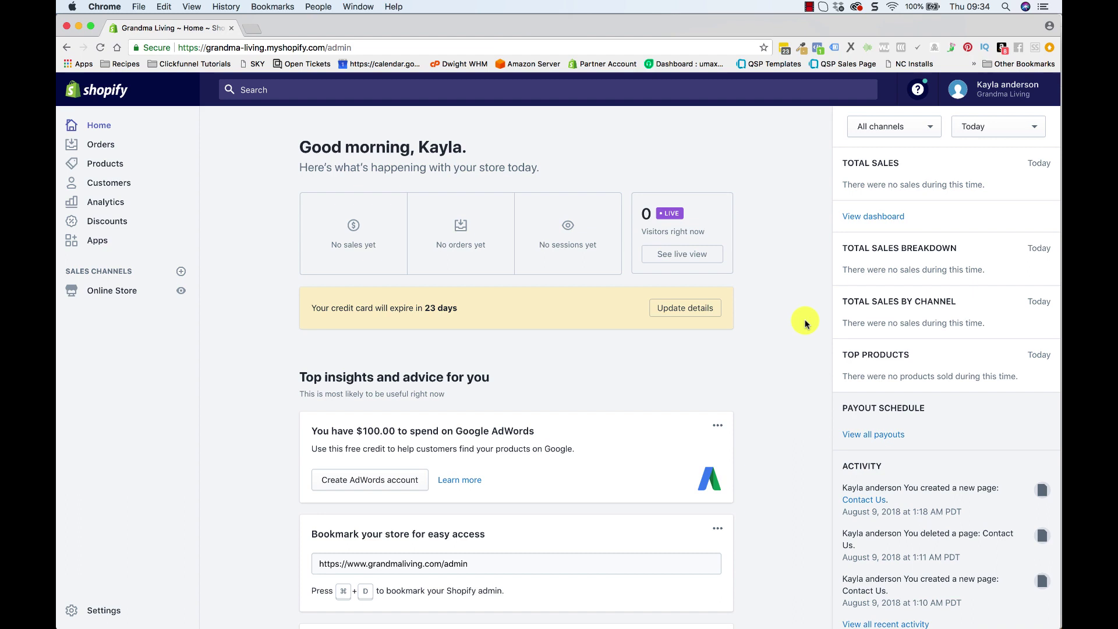
# - Create a new store page titled 'Order Tracking' under Online Store > Pages
pyautogui.click(128, 297)
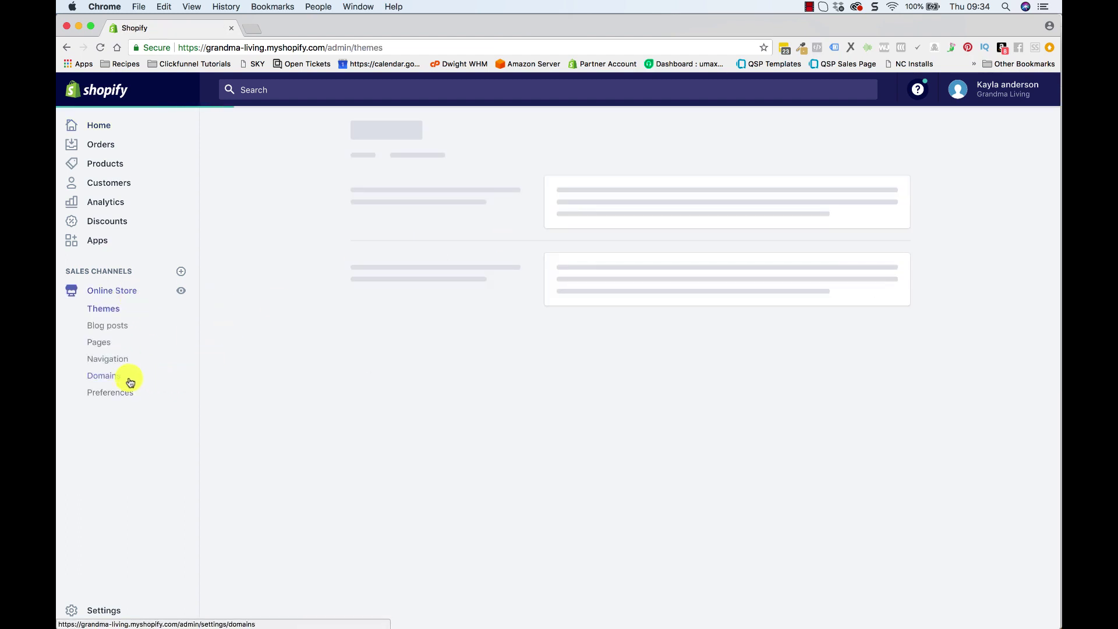
pyautogui.click(105, 347)
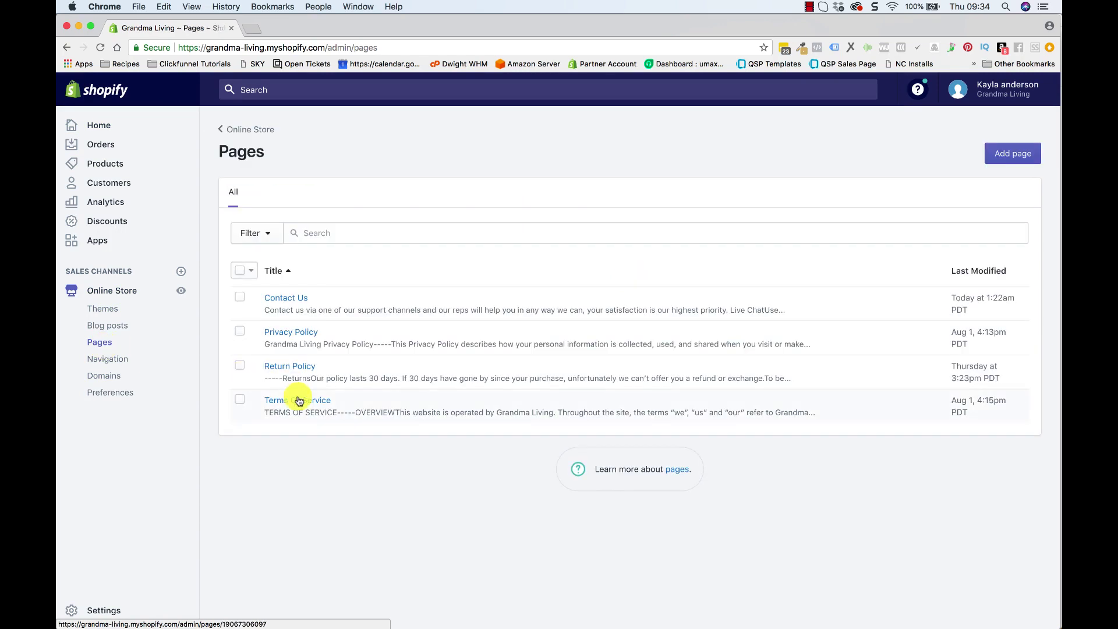
pyautogui.click(352, 234)
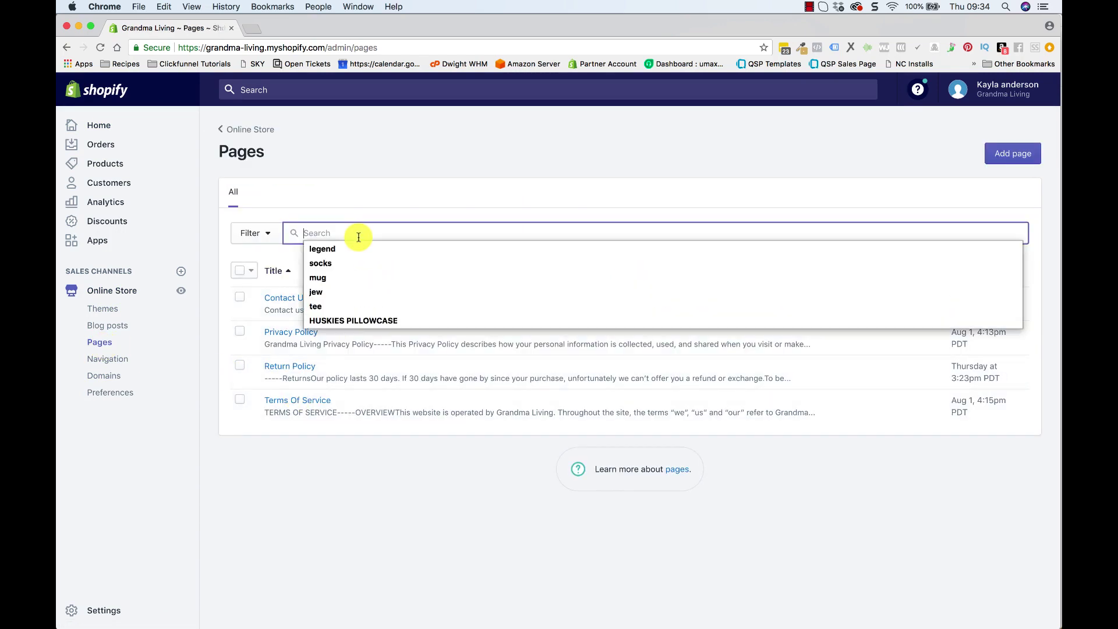
pyautogui.click(504, 167)
pyautogui.click(1012, 156)
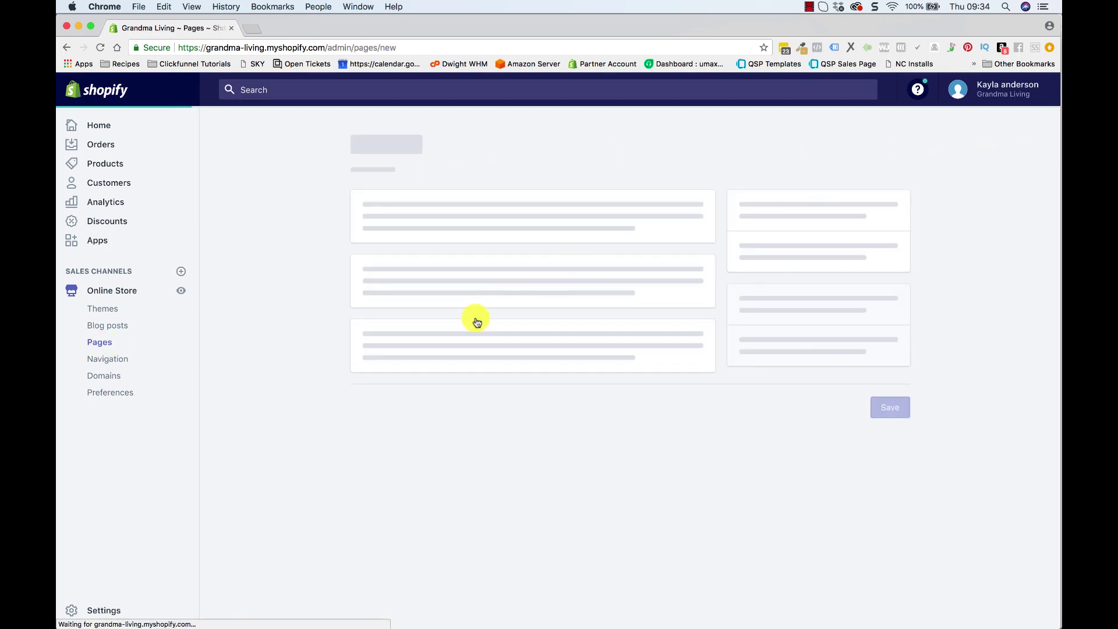
pyautogui.click(426, 239)
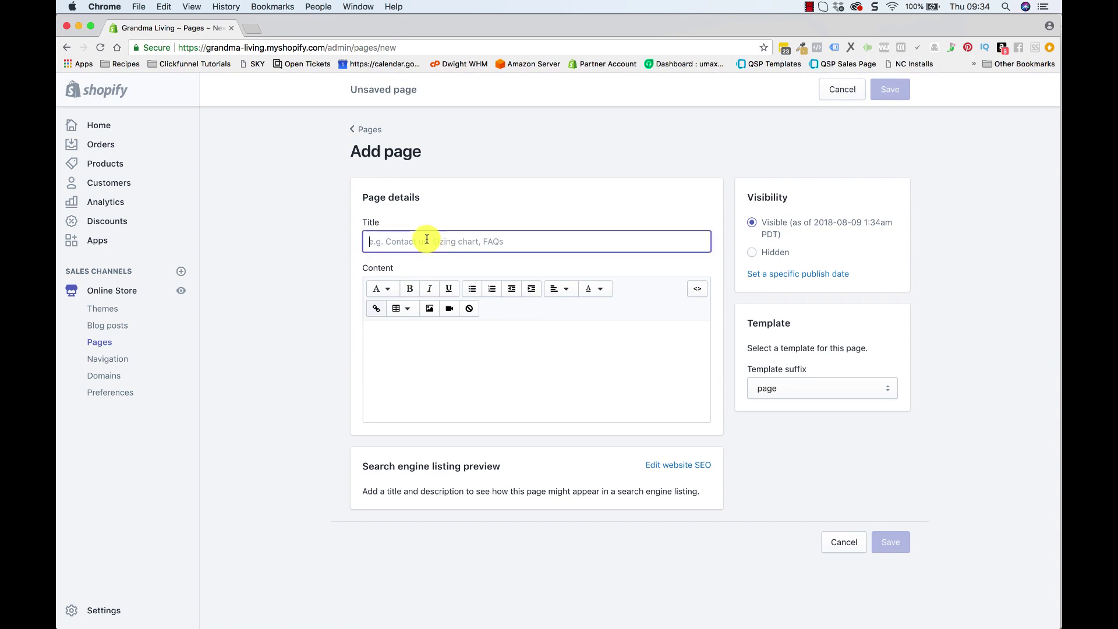
pyautogui.write('Order T')
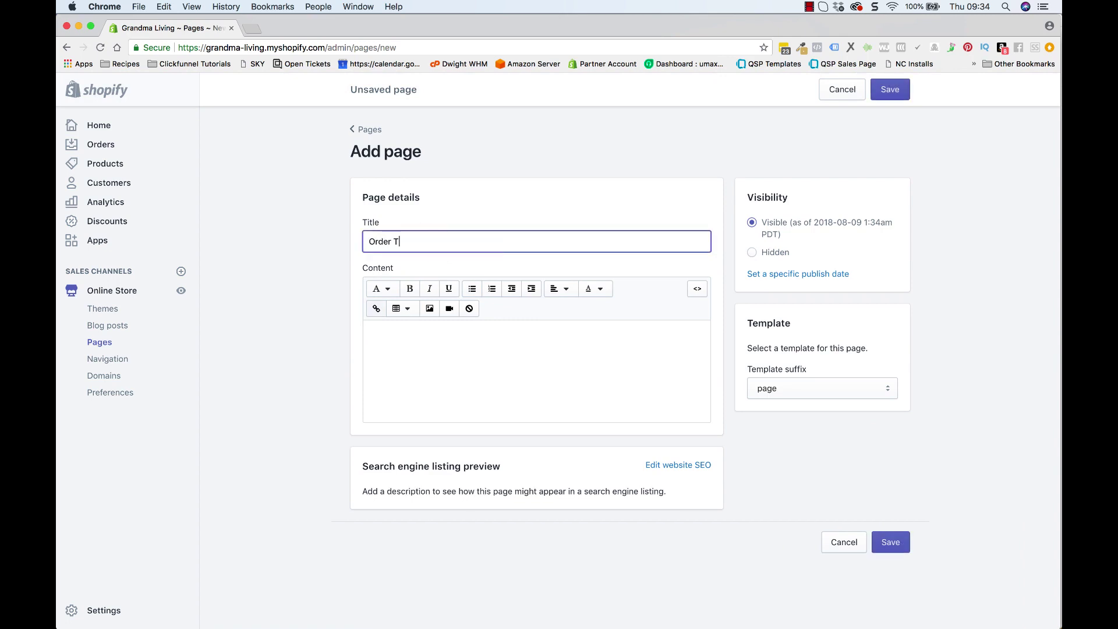
pyautogui.write('racking')
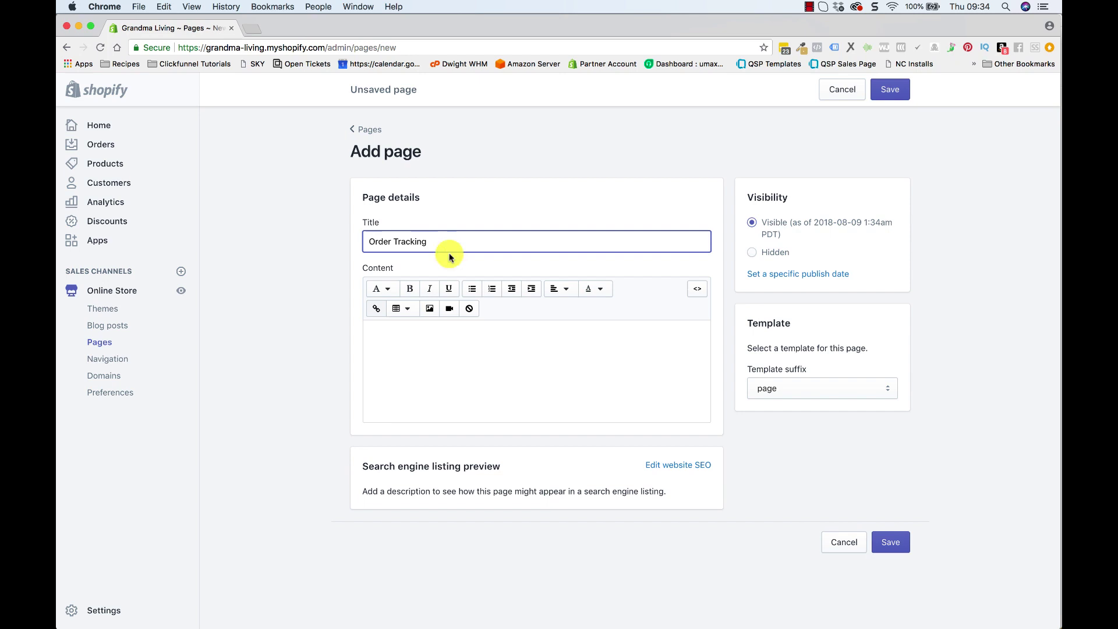
# - Write body text asking customers to email the support address for their order status and tracking number
pyautogui.click(417, 346)
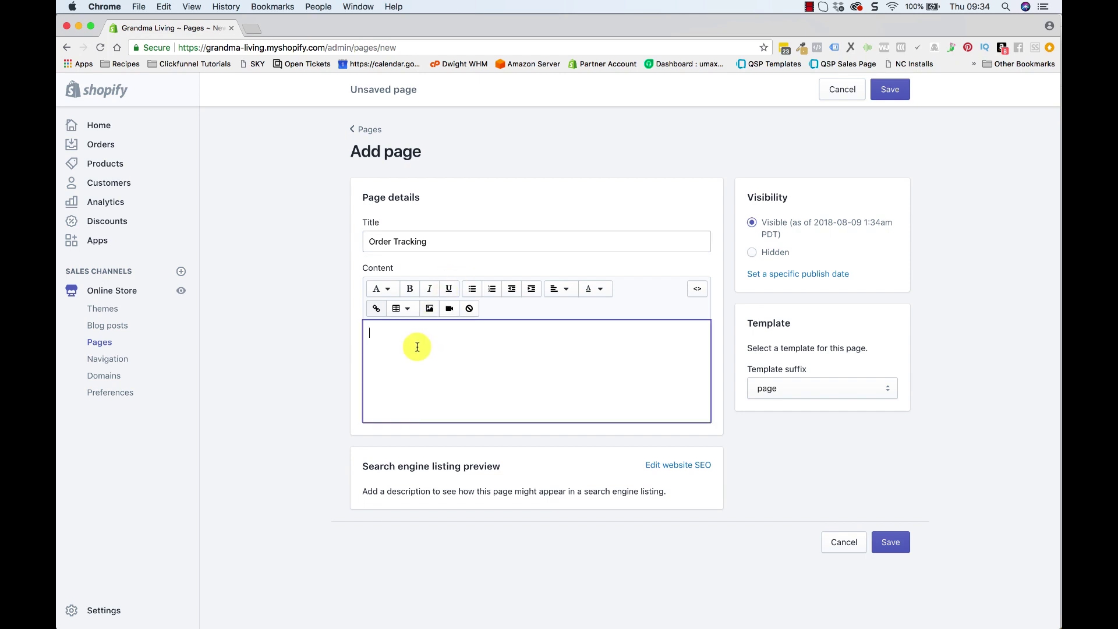
pyautogui.write('Plea')
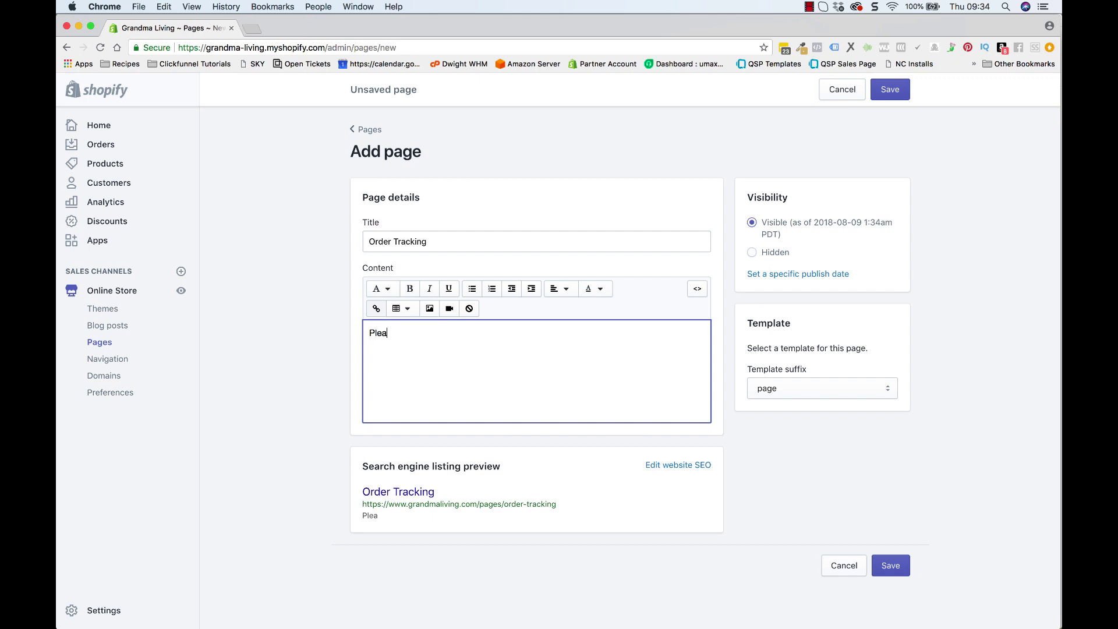
pyautogui.write('se email us at your')
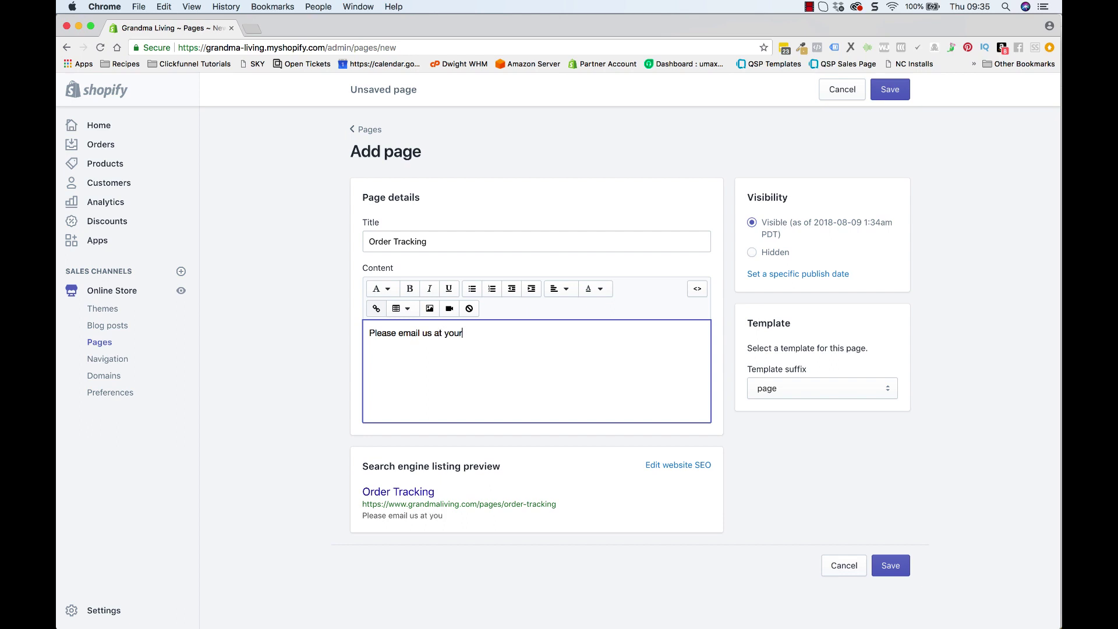
pyautogui.write('site')
pyautogui.click(444, 333)
pyautogui.write('support@')
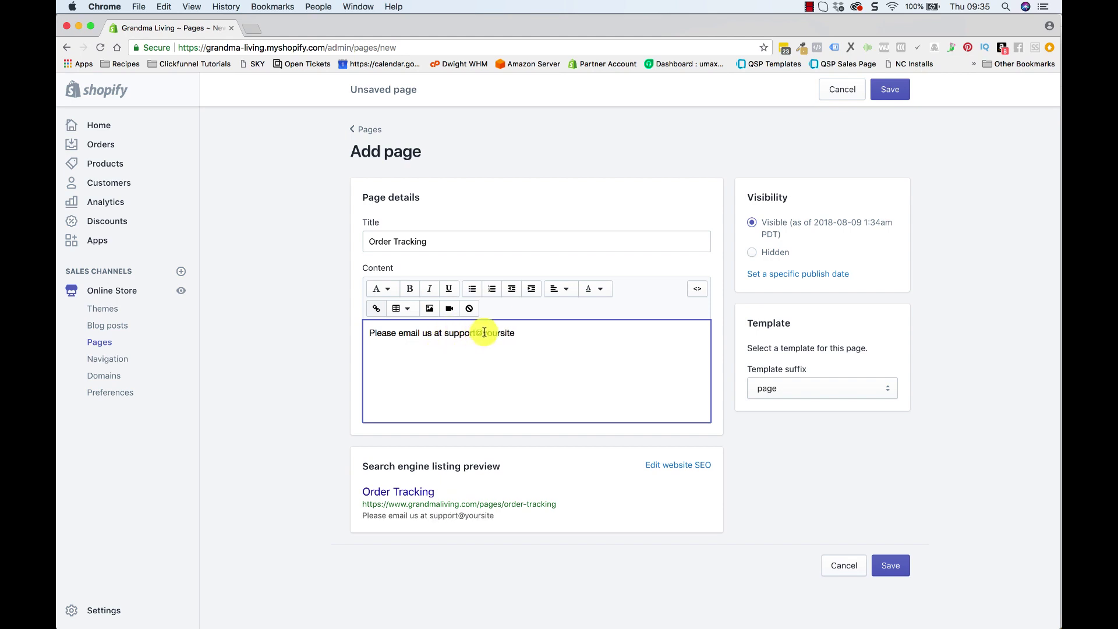
pyautogui.click(515, 332)
pyautogui.write('.com ')
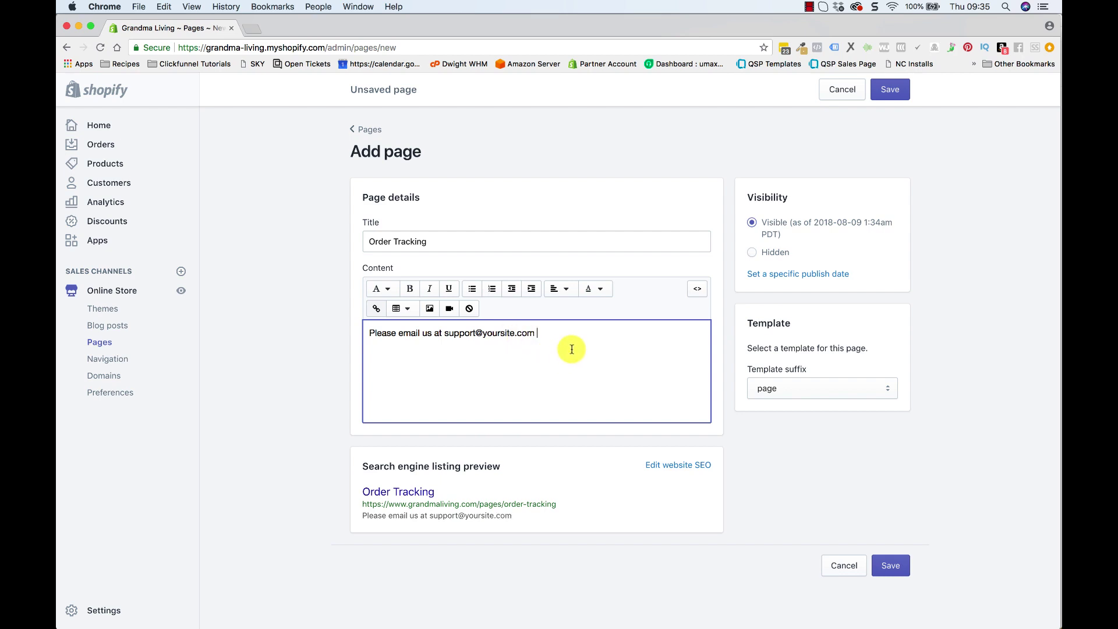
pyautogui.write('and we ')
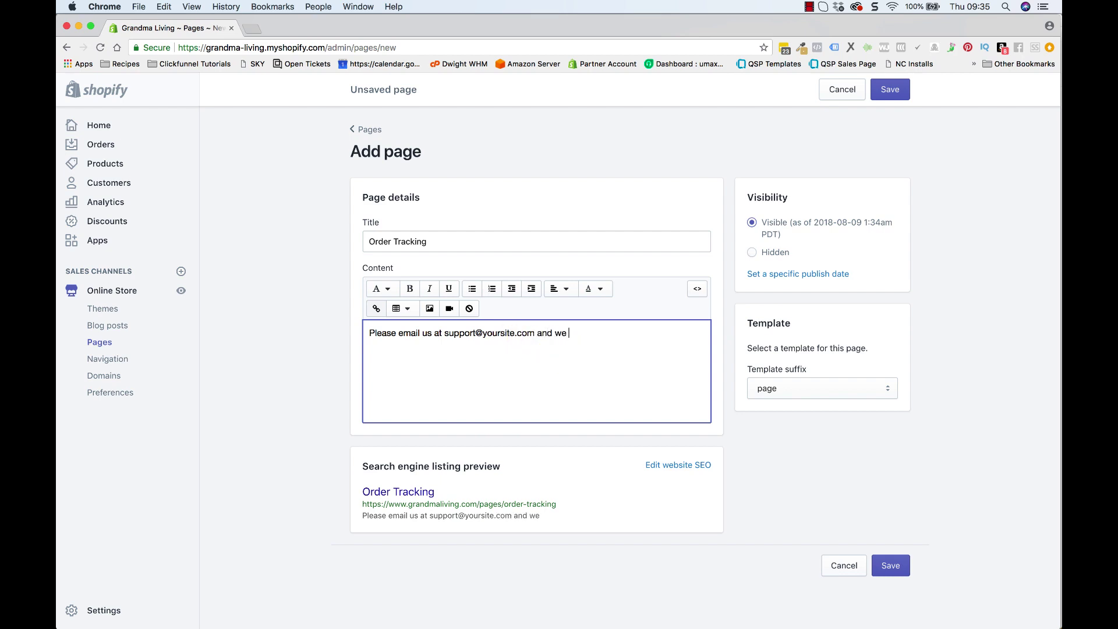
pyautogui.write('will send your order st')
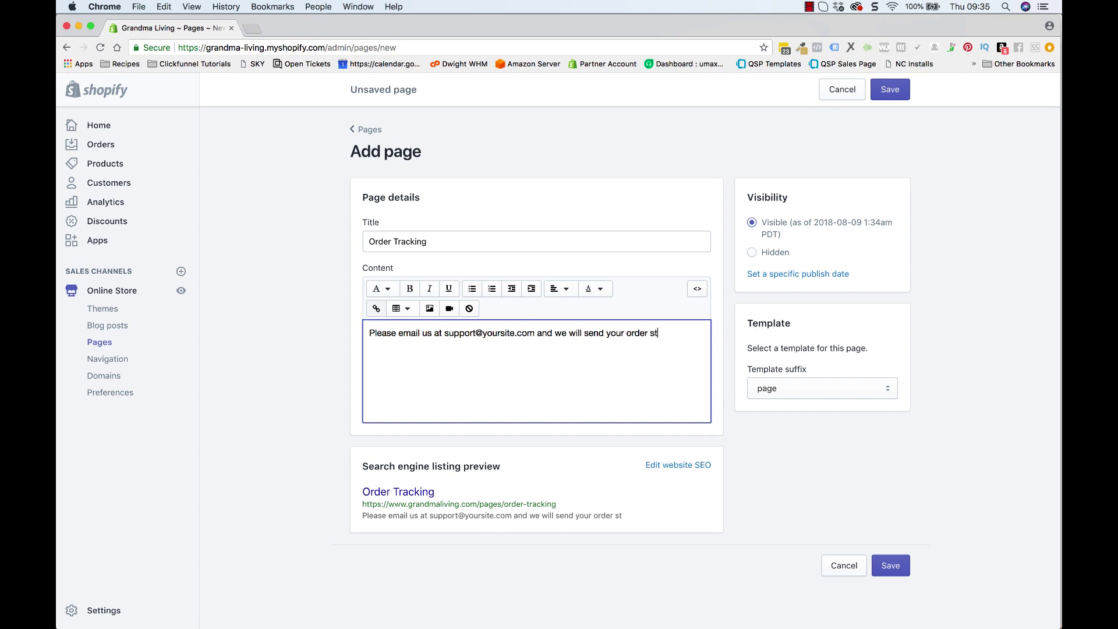
pyautogui.write('atus and tracking ')
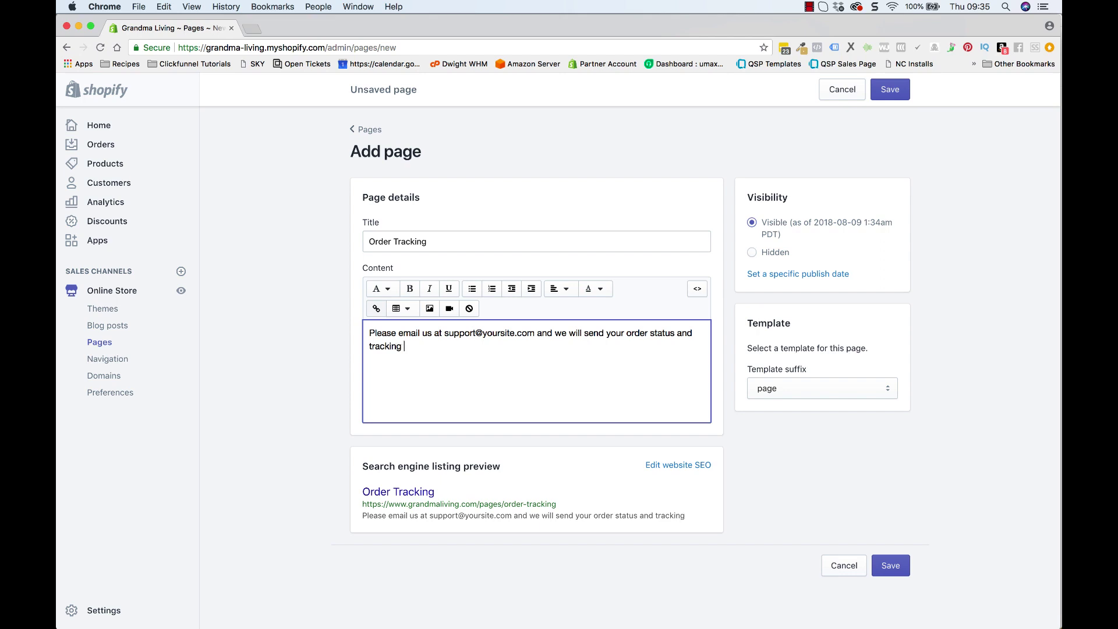
pyautogui.write('number.')
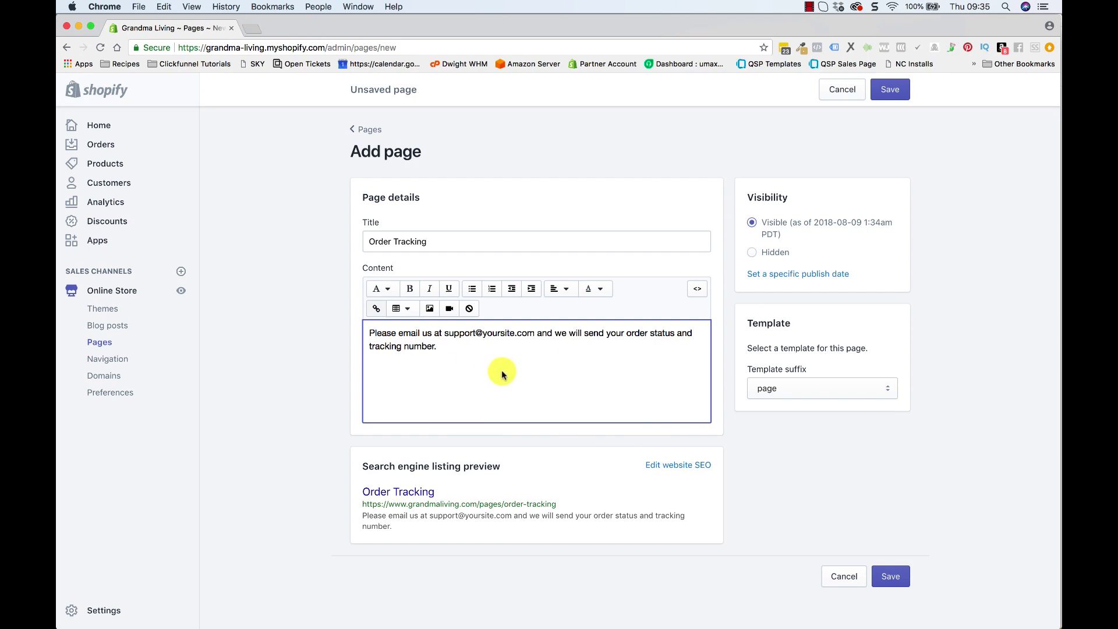
# - Save the Order Tracking page, preview it live on the storefront, and return to the admin
pyautogui.click(890, 89)
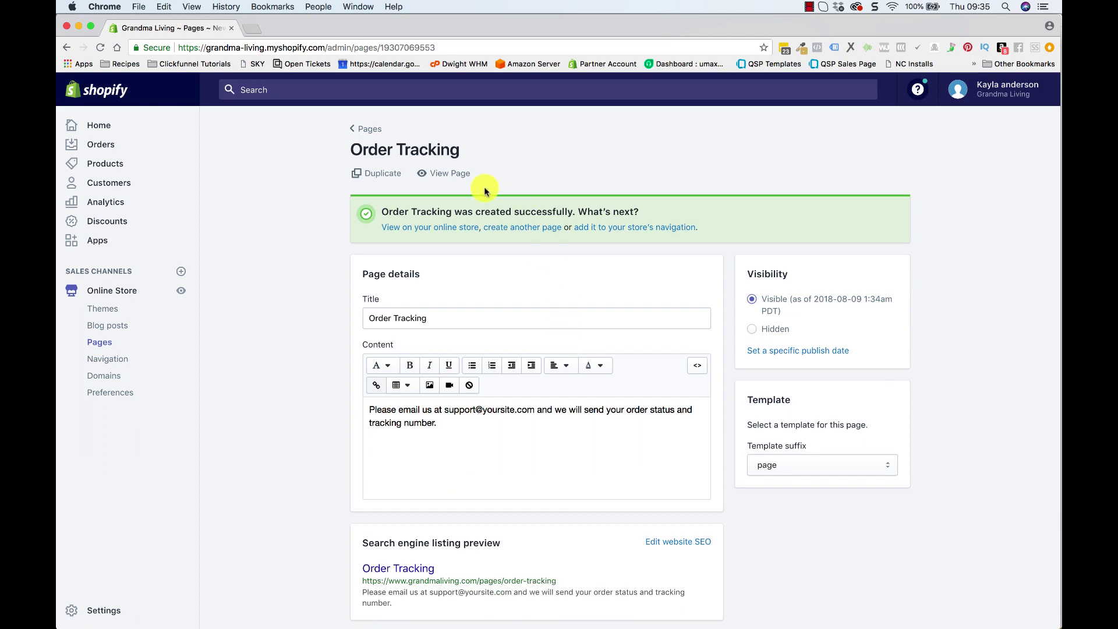
pyautogui.click(460, 175)
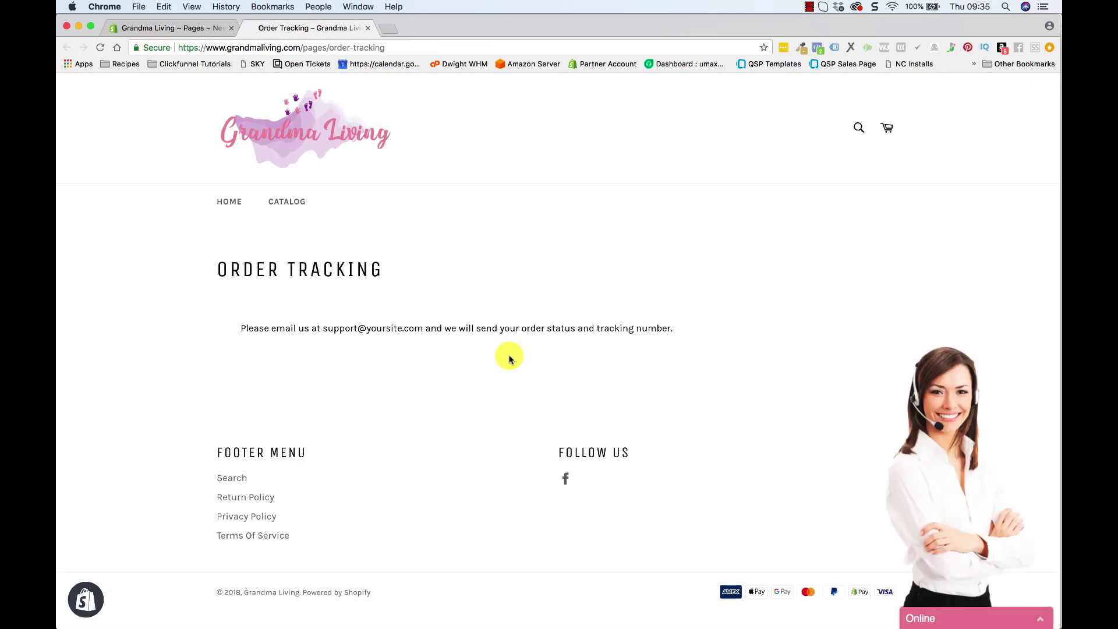
pyautogui.click(173, 25)
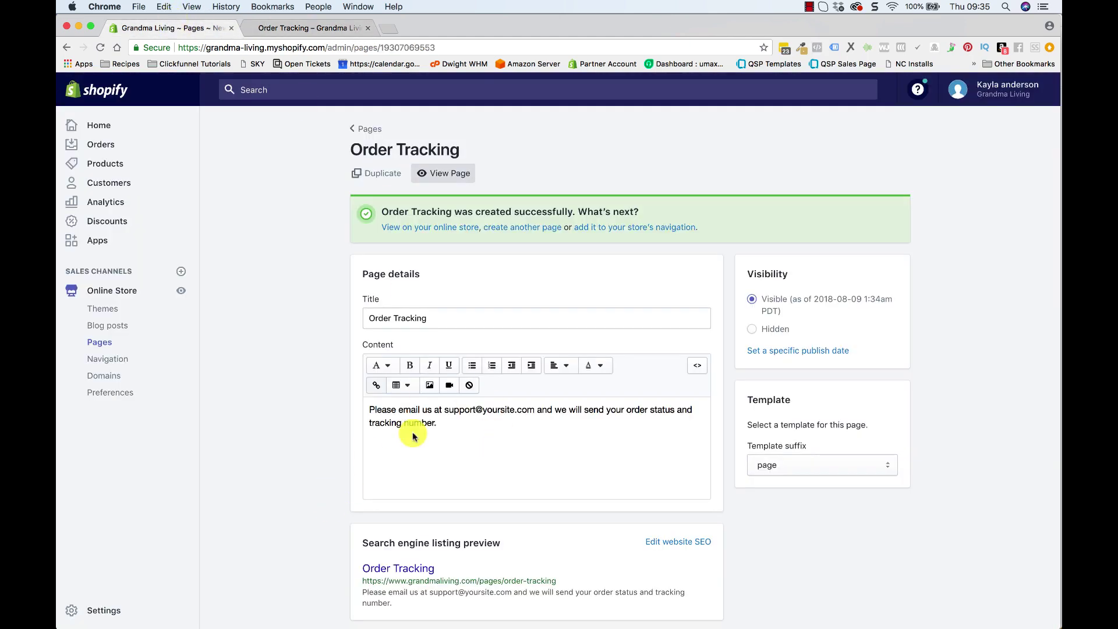
# - Search the Shopify App Store for 'order lookup' and open the Order Lookup app listing
pyautogui.click(69, 240)
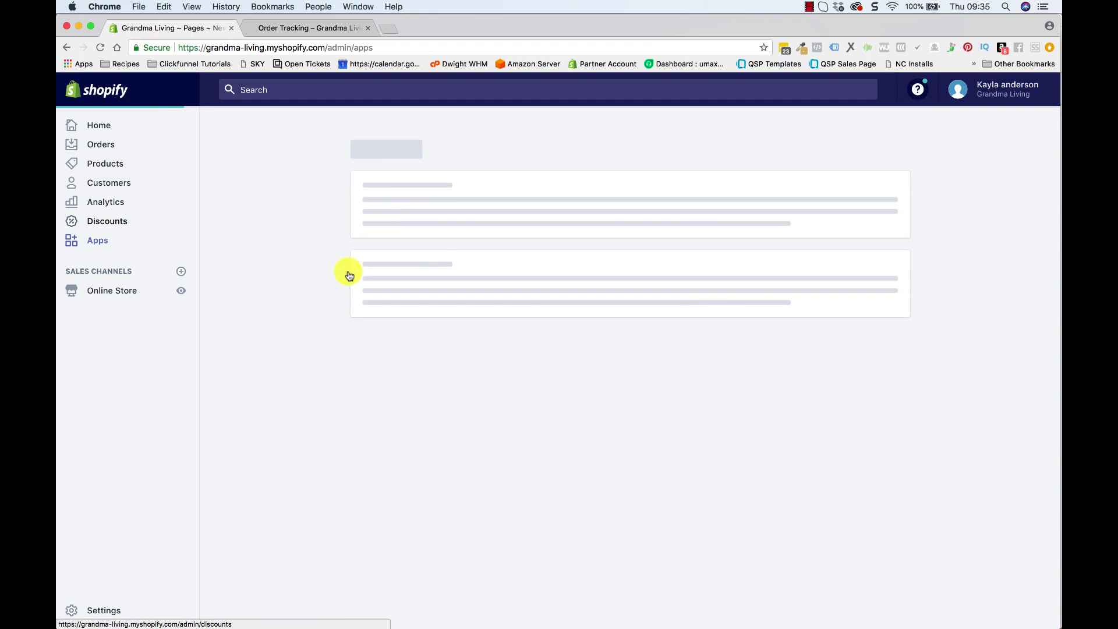
pyautogui.click(841, 140)
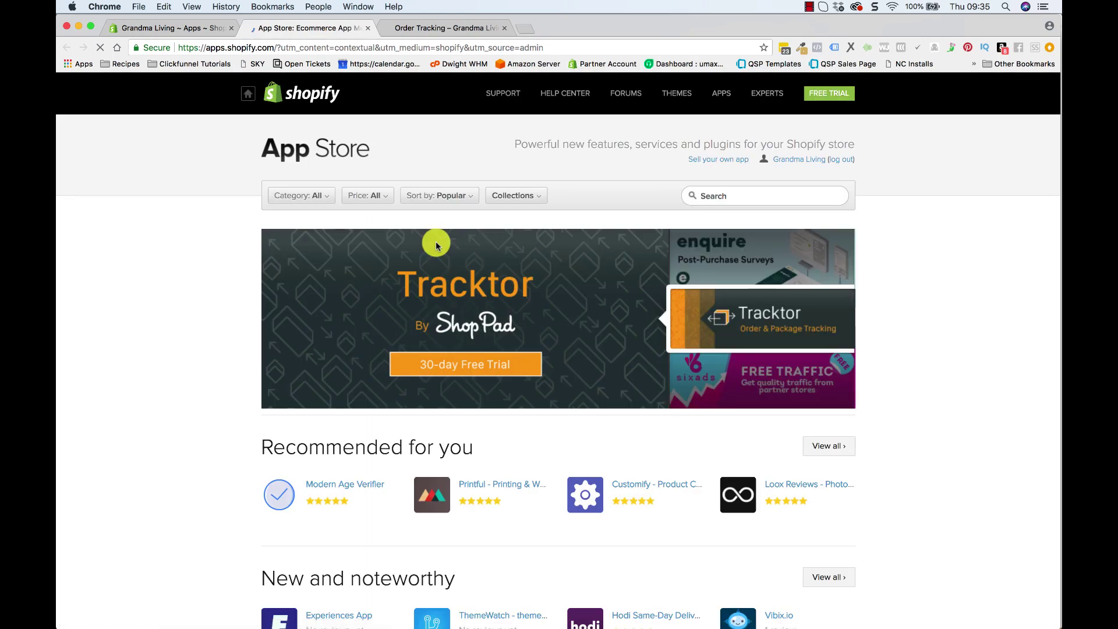
pyautogui.click(733, 204)
pyautogui.write('or')
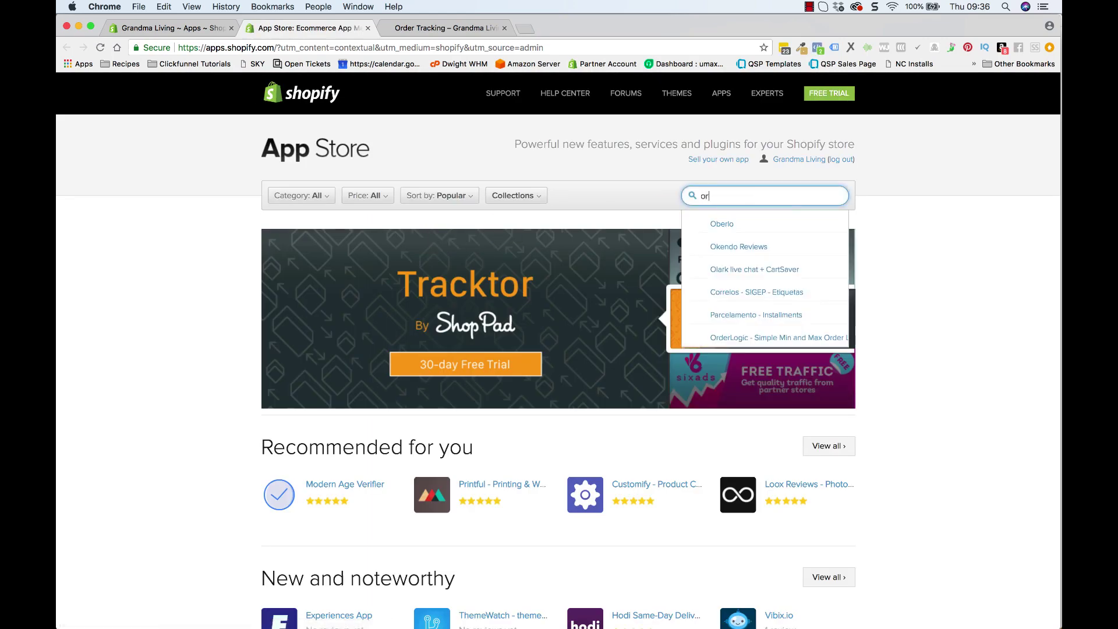
pyautogui.write('der looku')
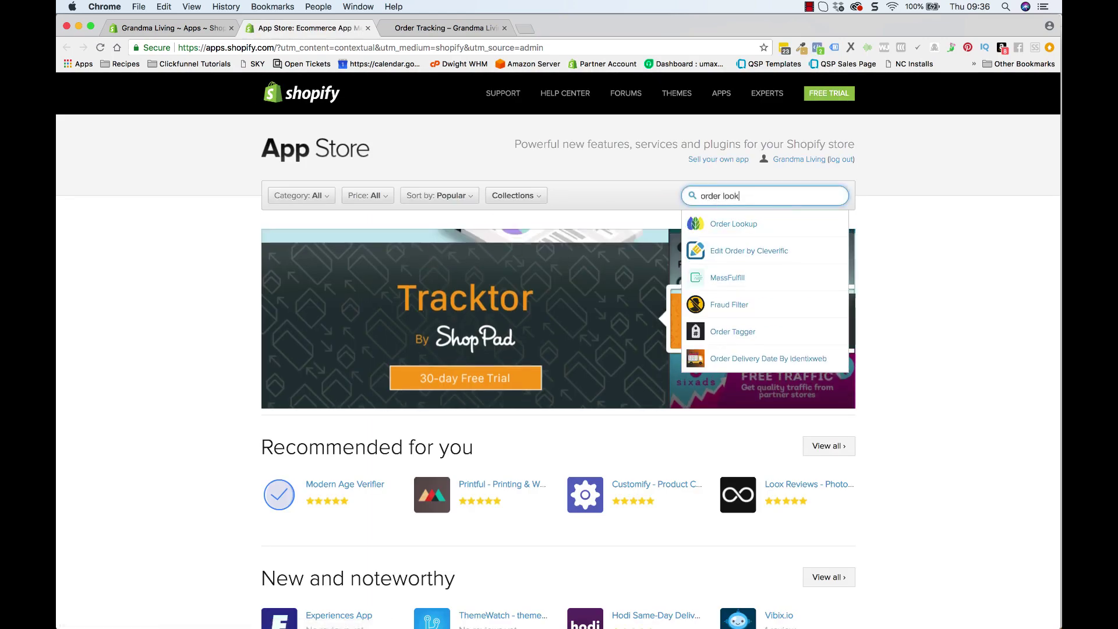
pyautogui.write('p')
pyautogui.click(738, 224)
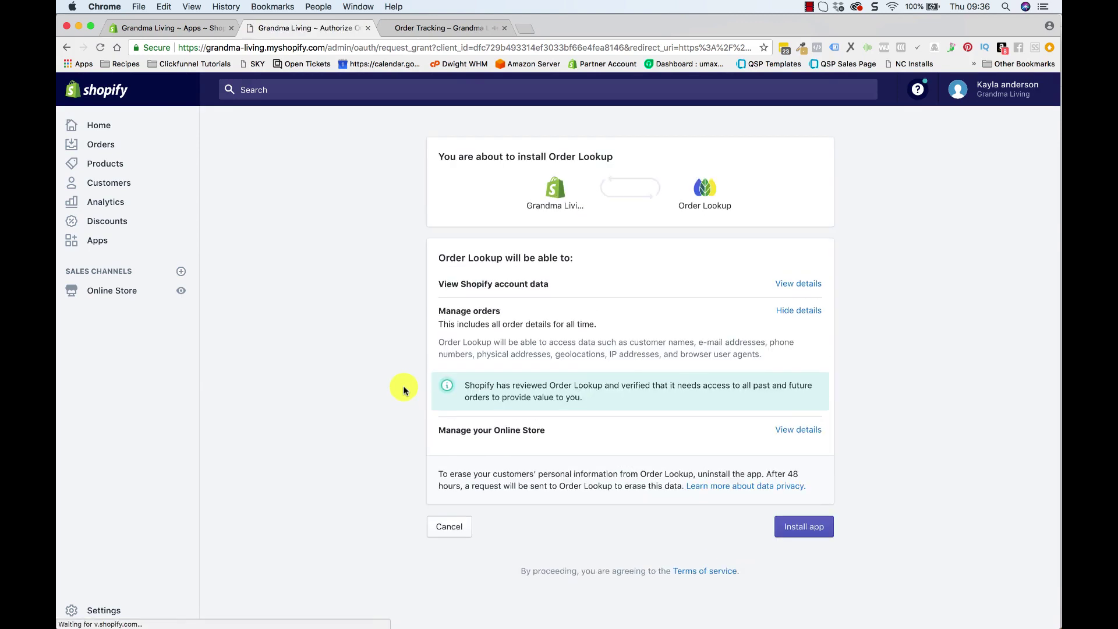
# - Install Order Lookup, approve its $10.00/month charge, and bring up options for the storefront lookup page link
pyautogui.click(804, 526)
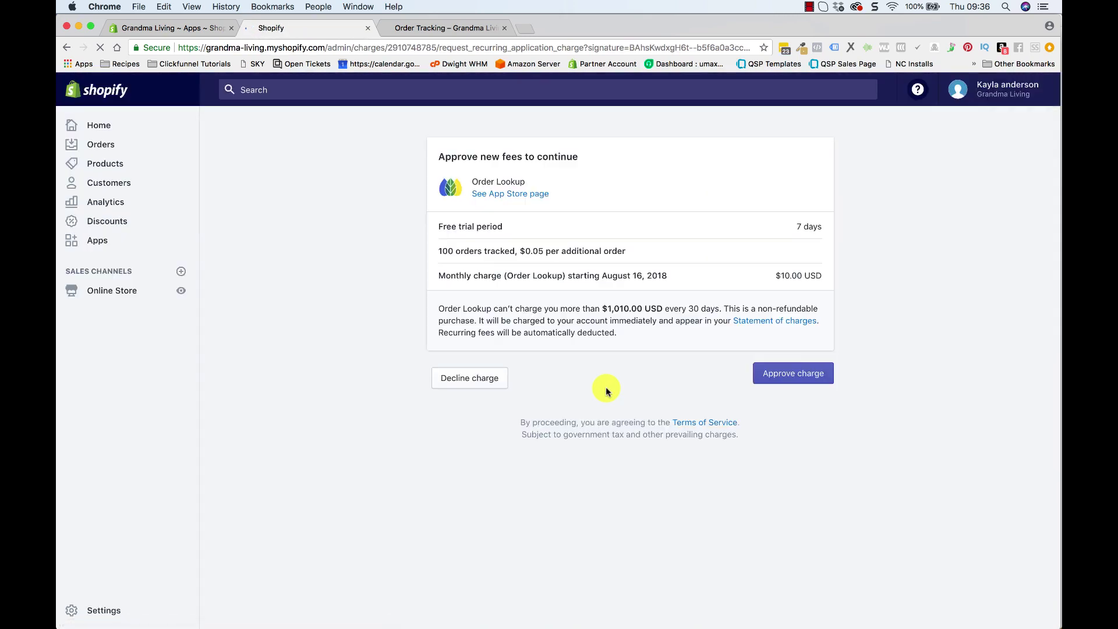
pyautogui.click(792, 369)
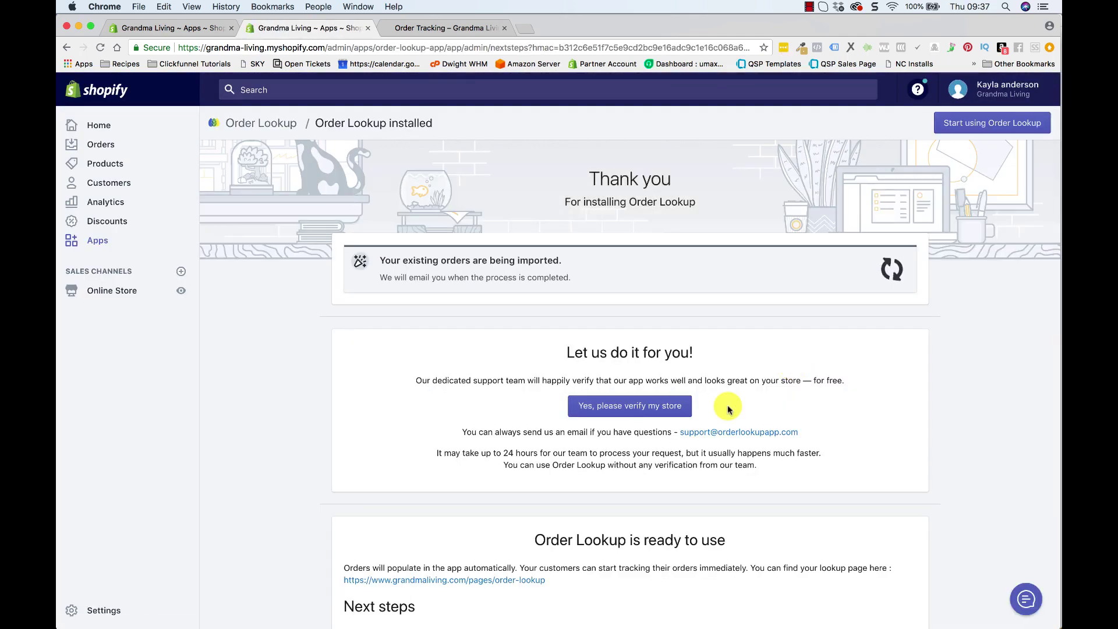
pyautogui.scroll(-5, 456, 480)
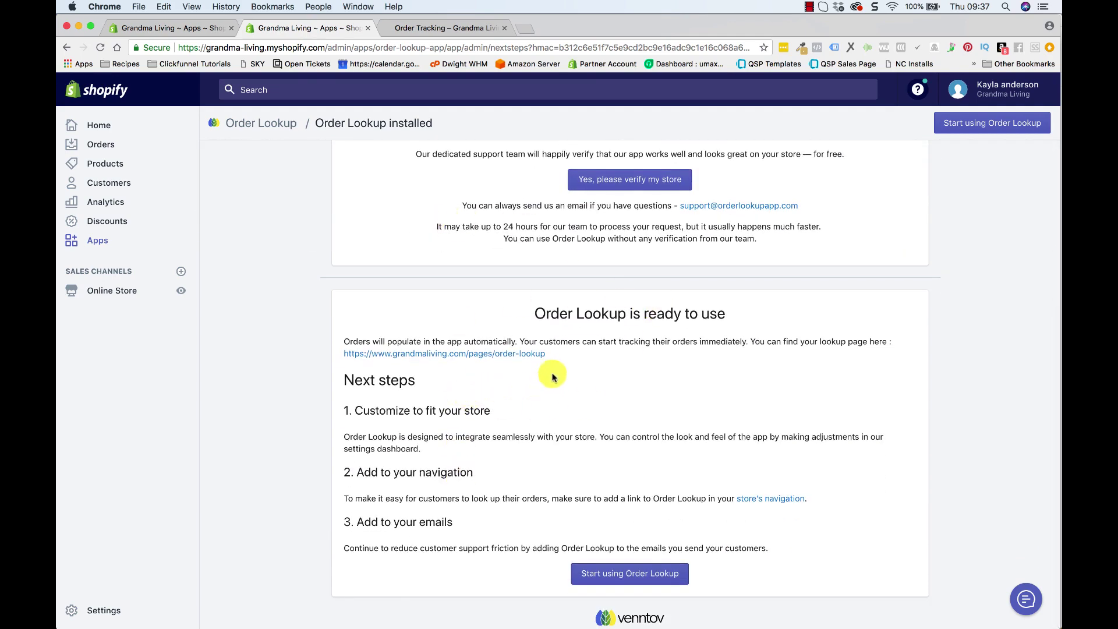
pyautogui.rightClick(496, 357)
# - Open the storefront order lookup page in a new tab and try its email field
pyautogui.click(513, 353)
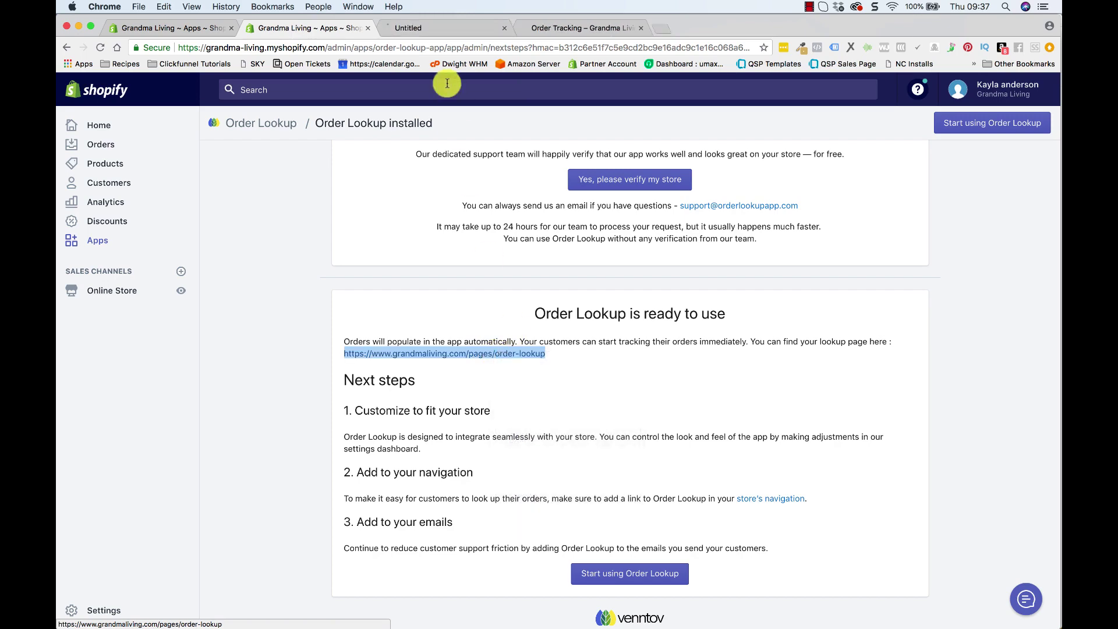
pyautogui.click(439, 29)
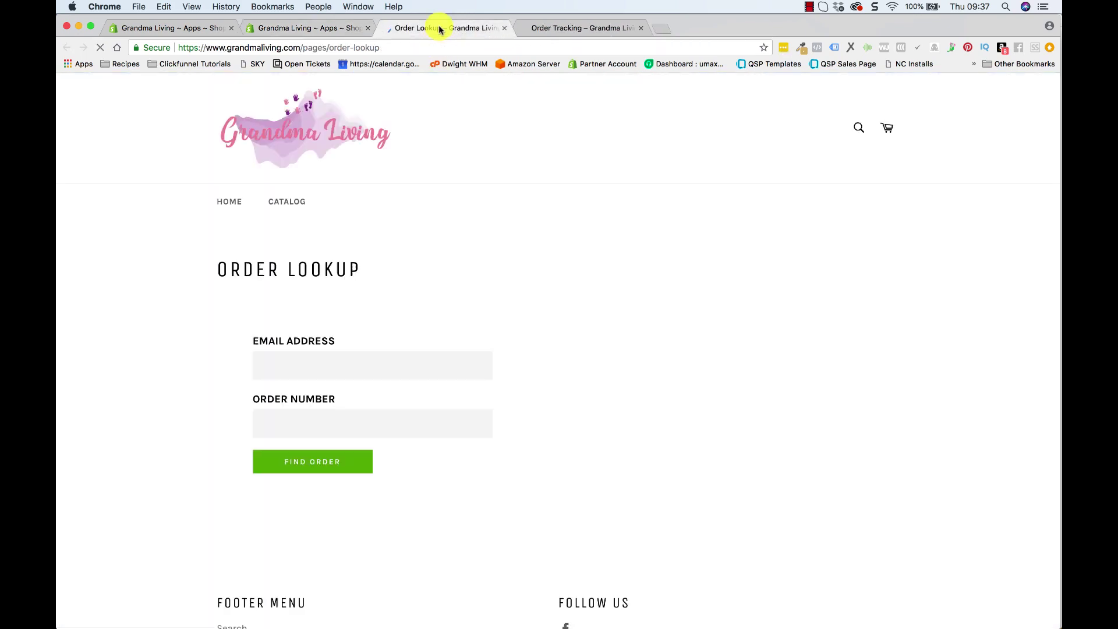
pyautogui.click(332, 356)
# - Back in the admin, pass through Online Store Pages to the installed apps list
pyautogui.click(329, 28)
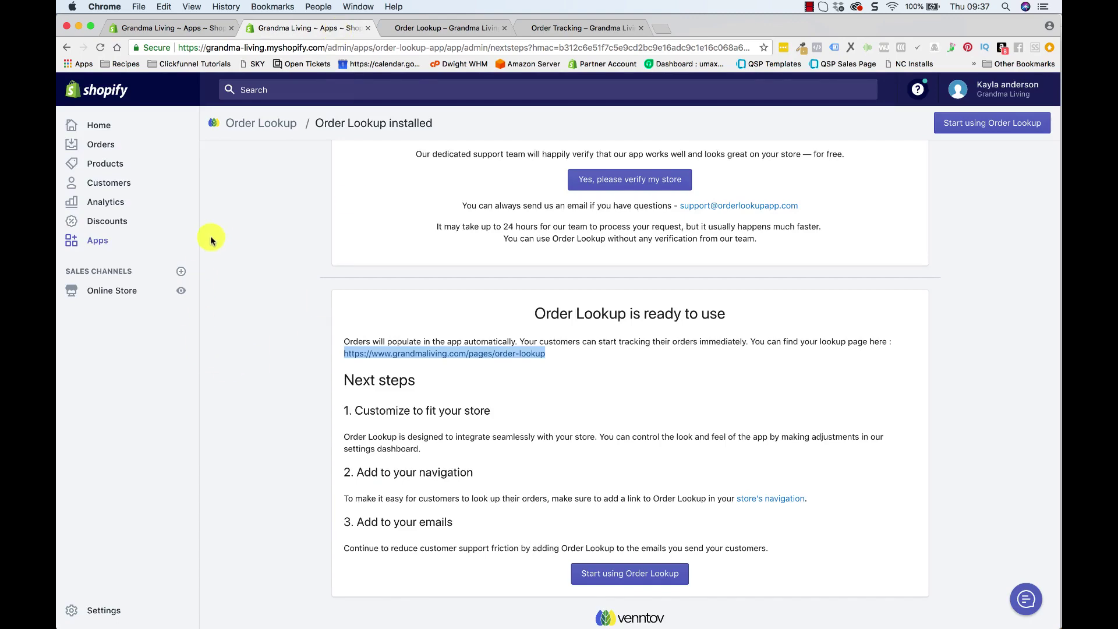
pyautogui.click(103, 294)
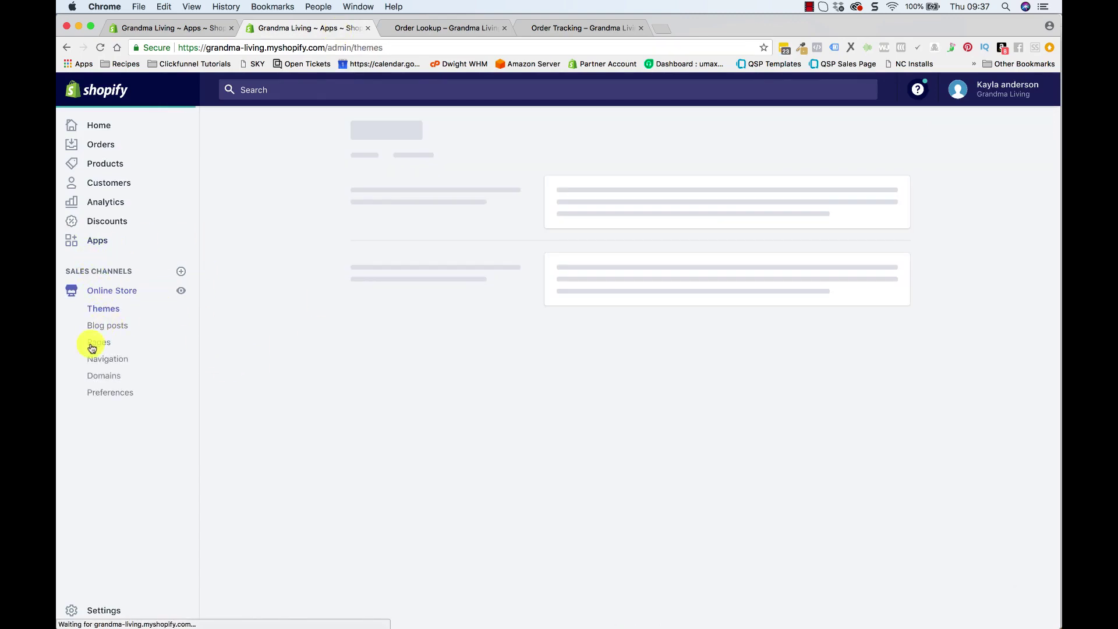
pyautogui.click(93, 344)
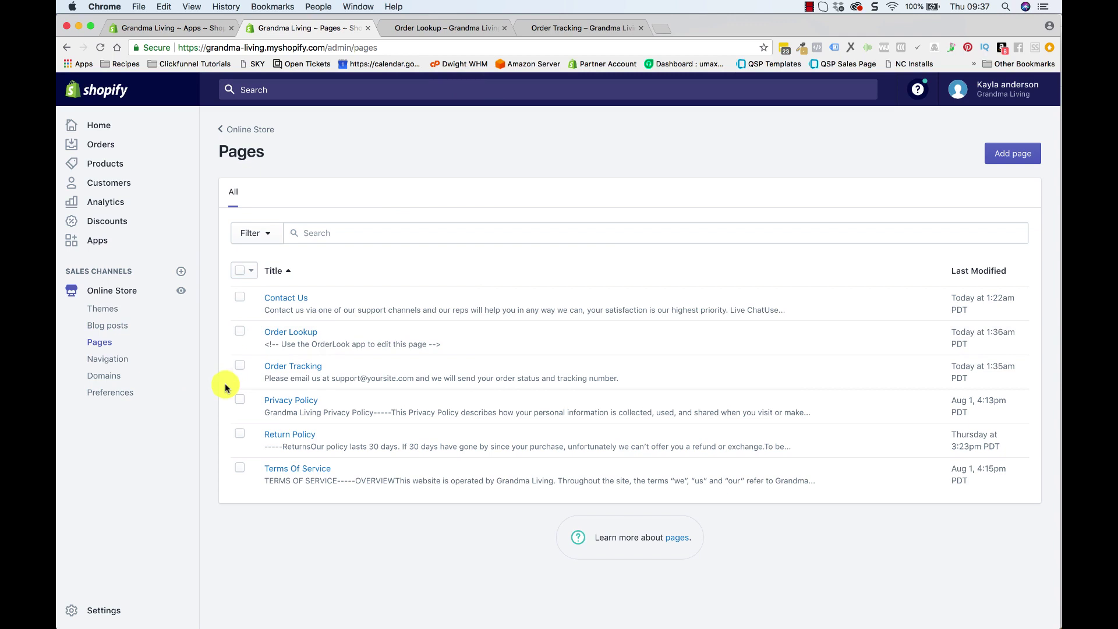
pyautogui.click(98, 241)
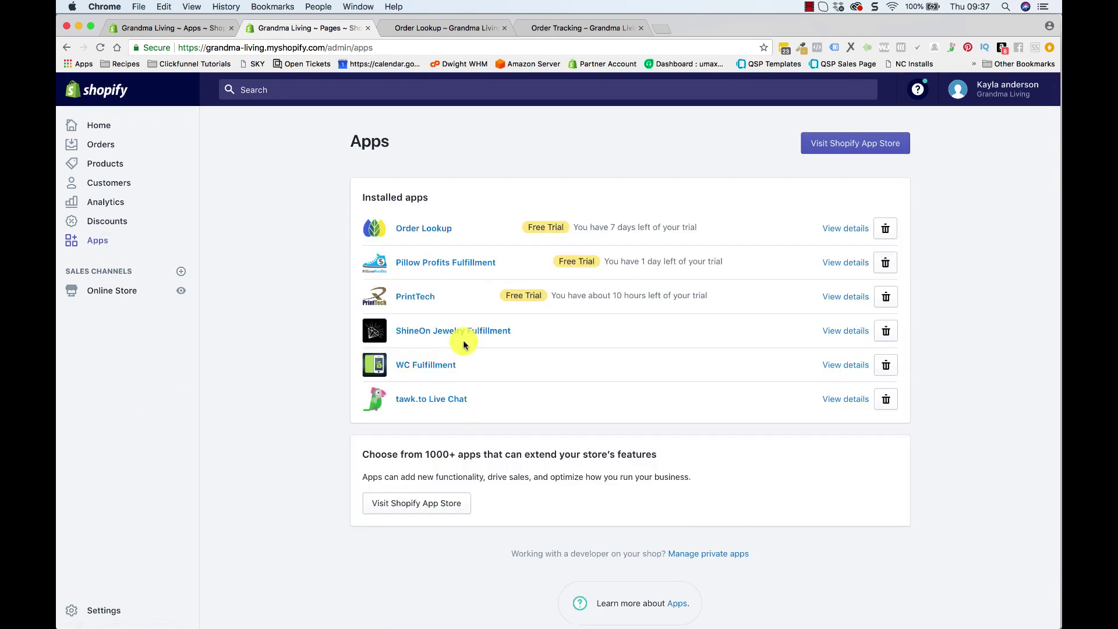
# - Open Order Lookup's Display configuration and select the Custom text 'Text above lookup form' box
pyautogui.click(424, 228)
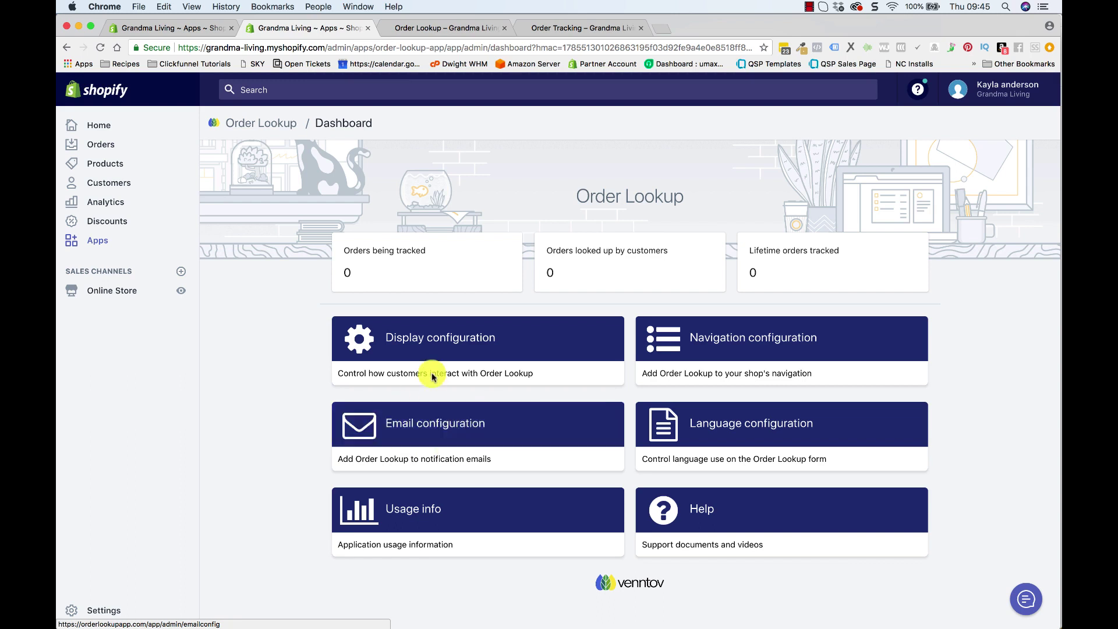
pyautogui.click(439, 337)
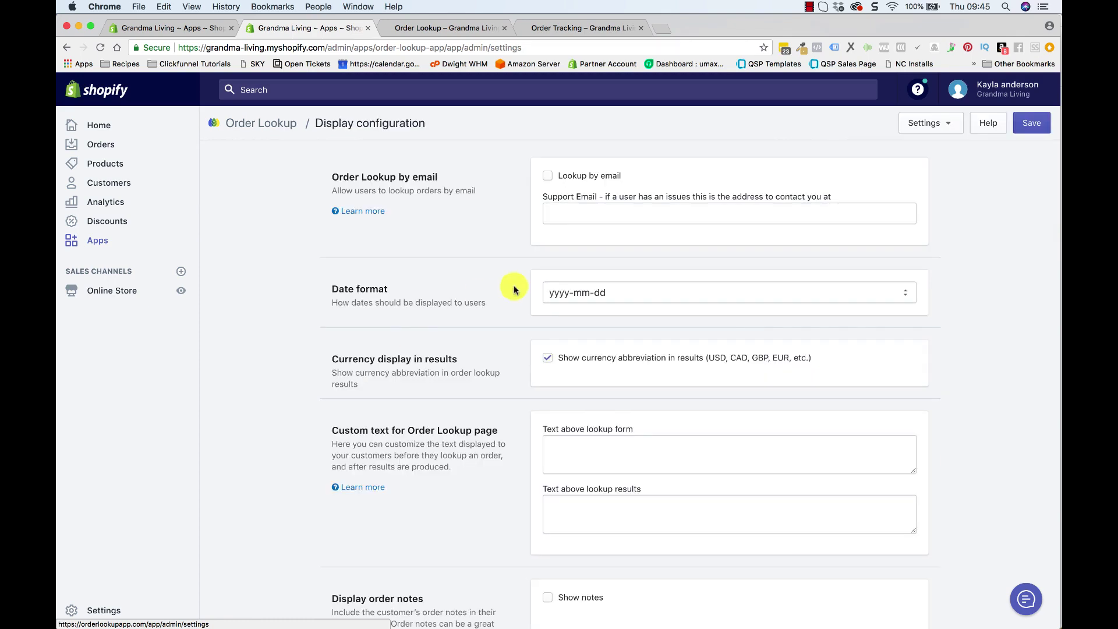
pyautogui.scroll(-1, 518, 329)
pyautogui.scroll(-2, 518, 330)
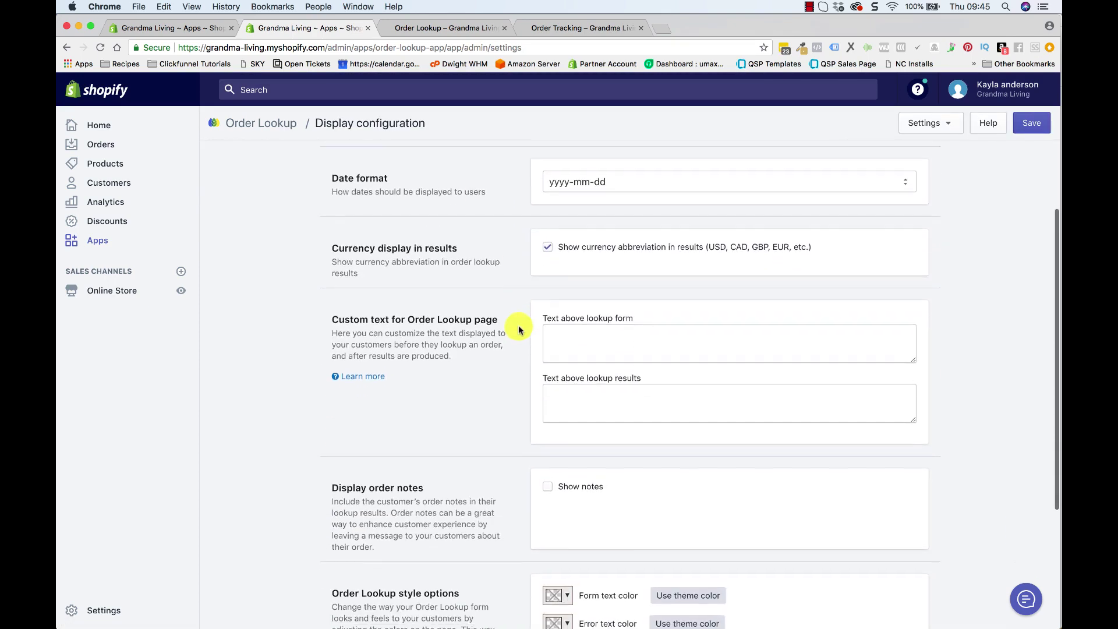
pyautogui.moveTo(543, 316); pyautogui.dragTo(643, 317)
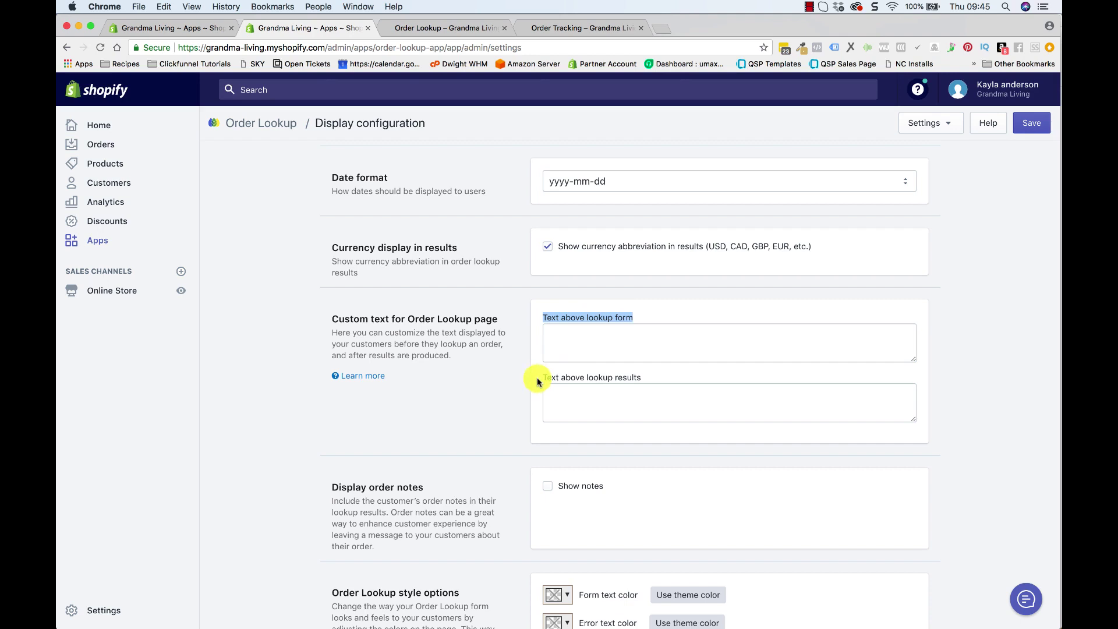
pyautogui.moveTo(539, 379); pyautogui.dragTo(642, 379)
pyautogui.click(598, 346)
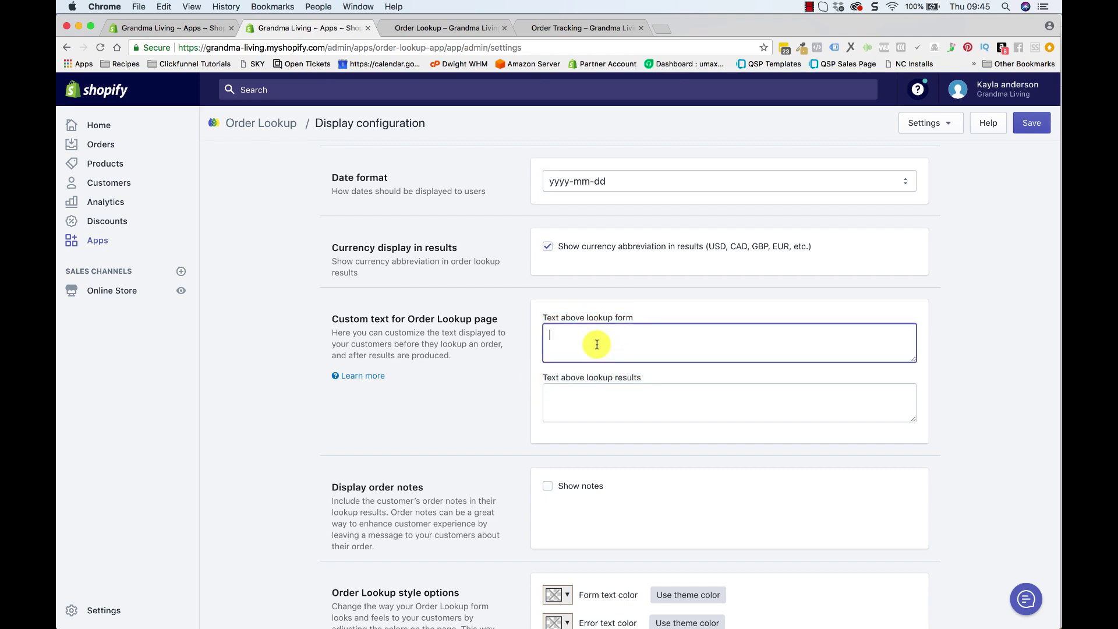
pyautogui.click(428, 27)
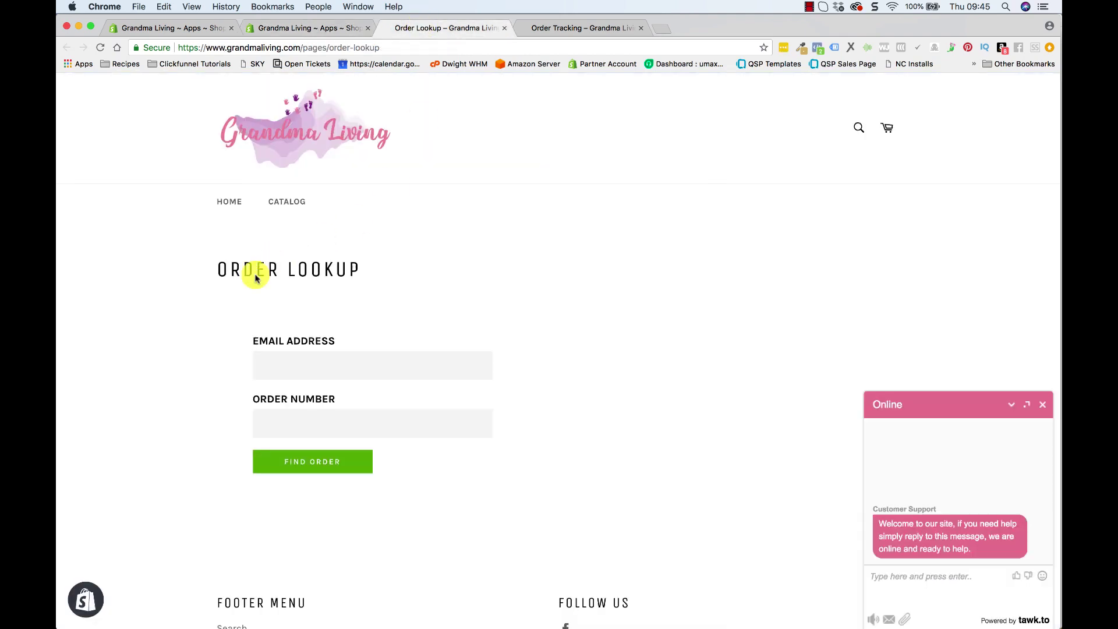
pyautogui.click(307, 27)
# - Enter intro text asking customers to add their details and use the contact us page for problems, then save
pyautogui.write('Pl')
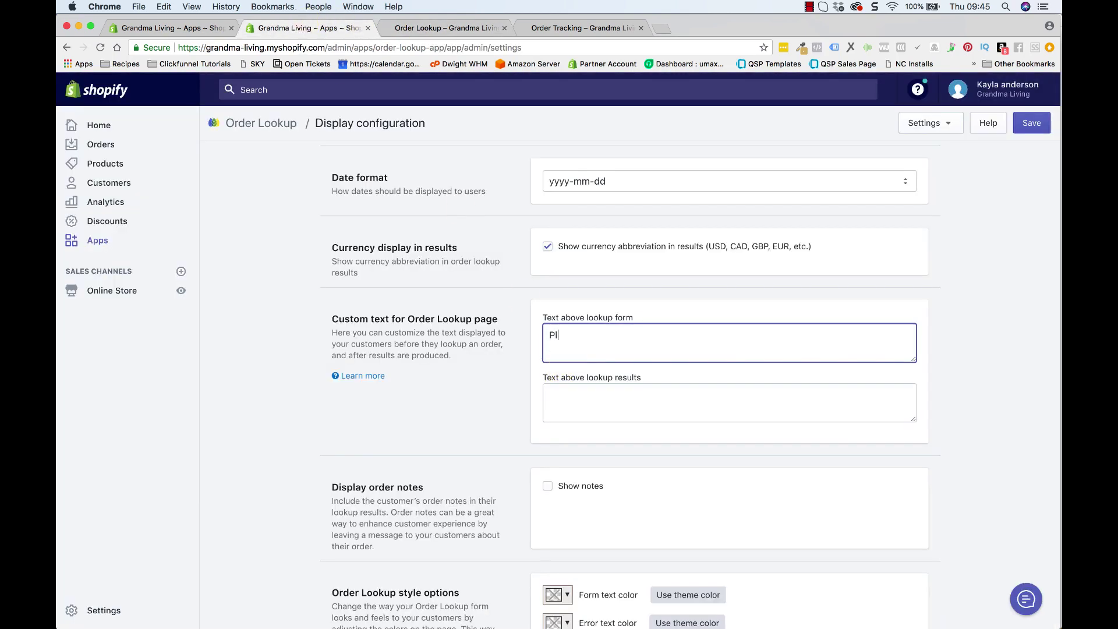
pyautogui.write('ease add your details to check your')
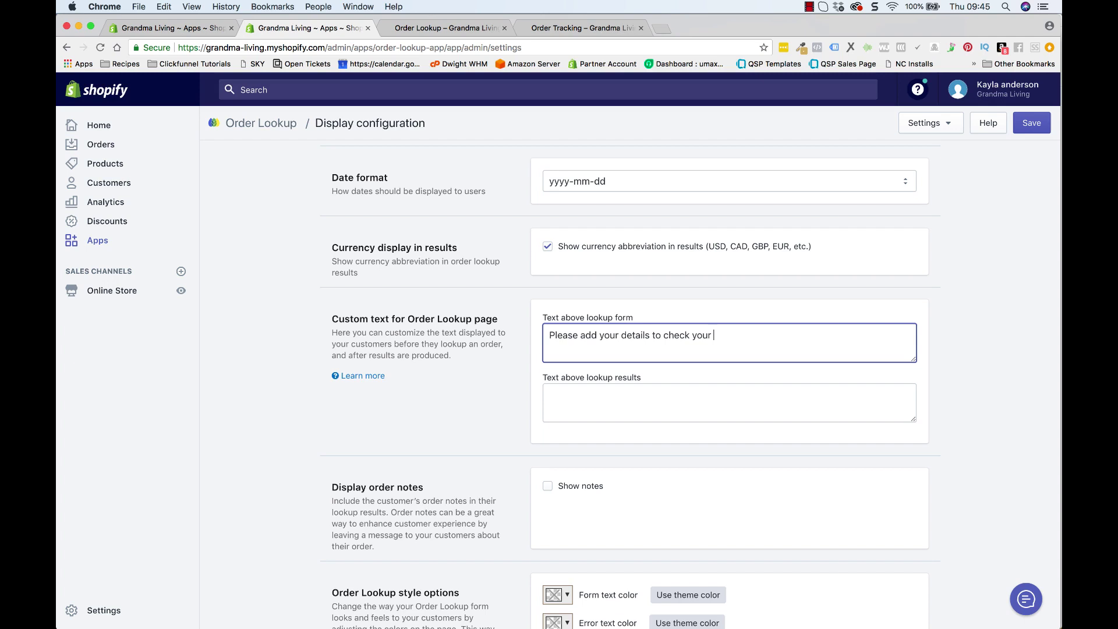
pyautogui.write(' order ')
pyautogui.write(' if you have any problems ')
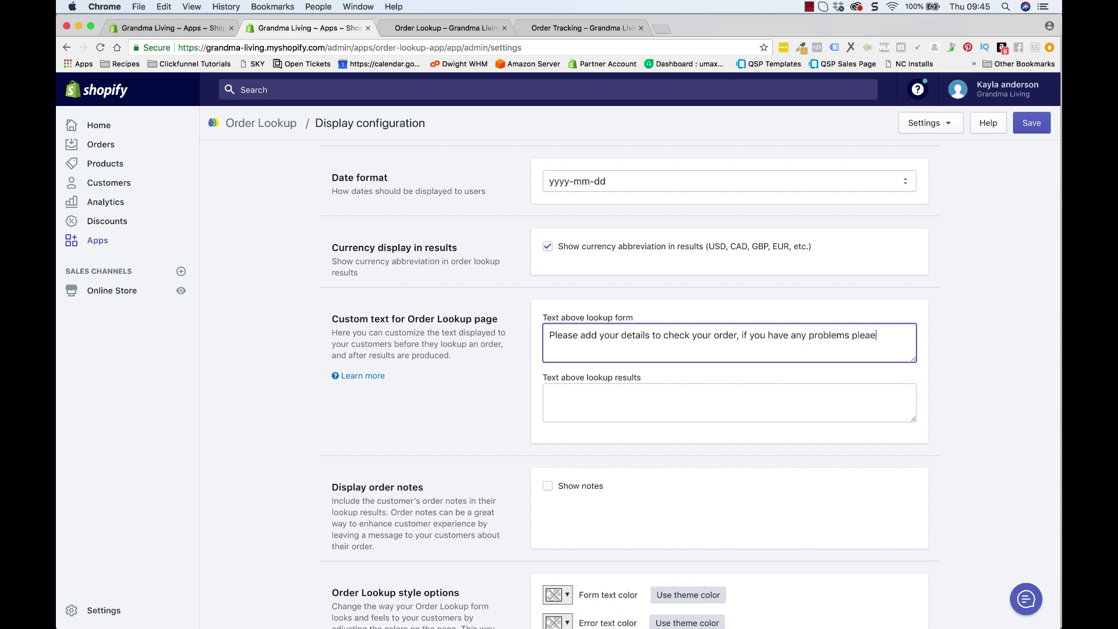
pyautogui.write('please use one of')
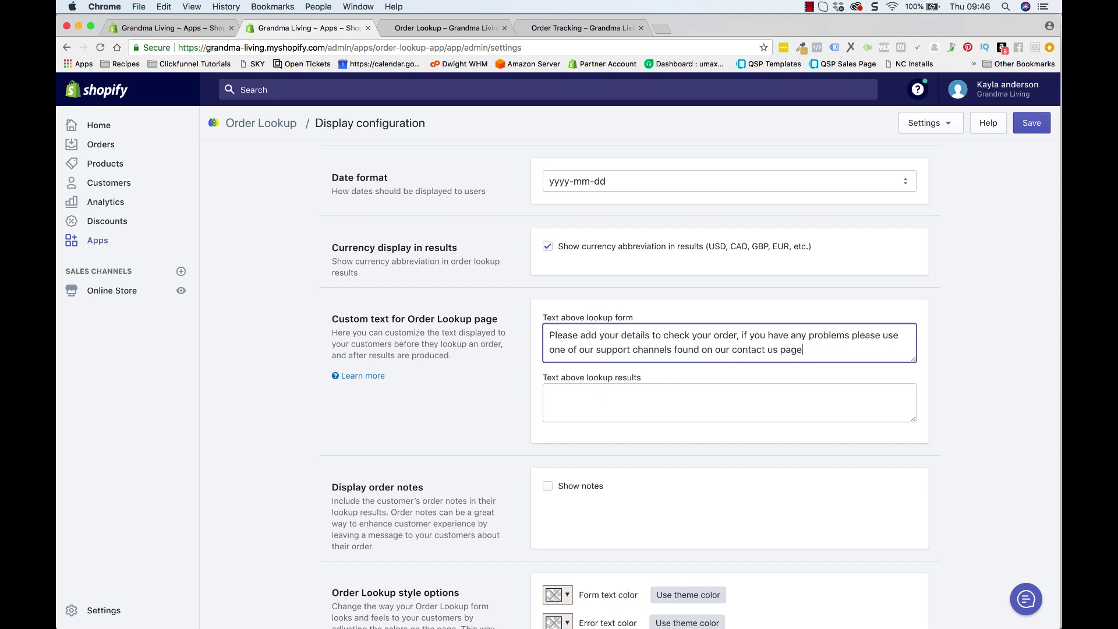
pyautogui.click(1018, 125)
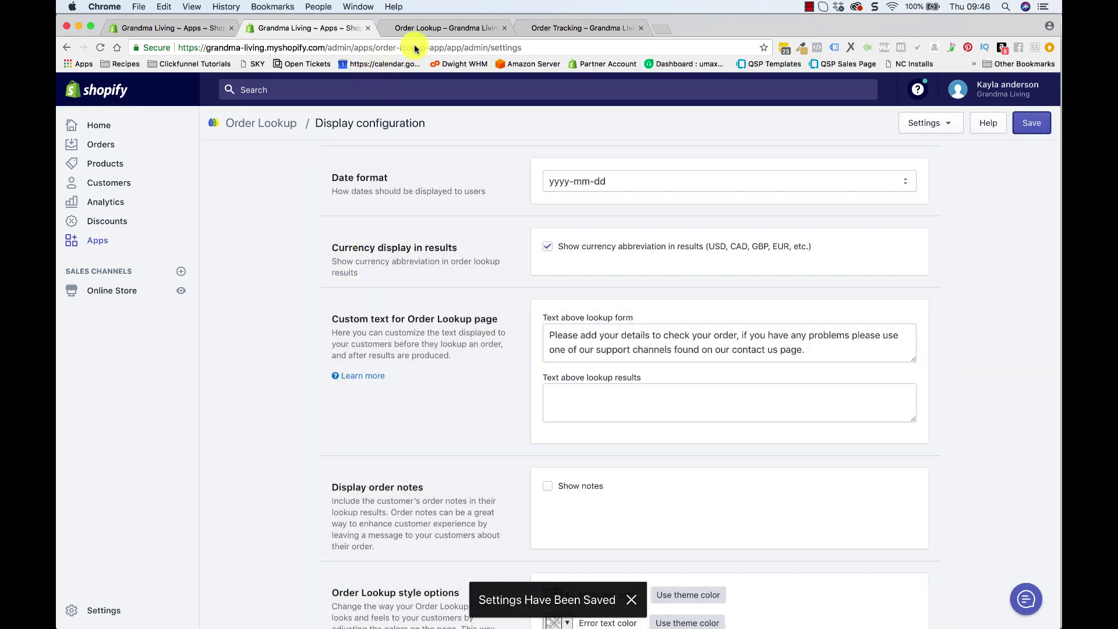
# - Reload the storefront Order Lookup page, confirm the new intro line, and test the Email and Order Number fields
pyautogui.click(422, 26)
pyautogui.click(108, 48)
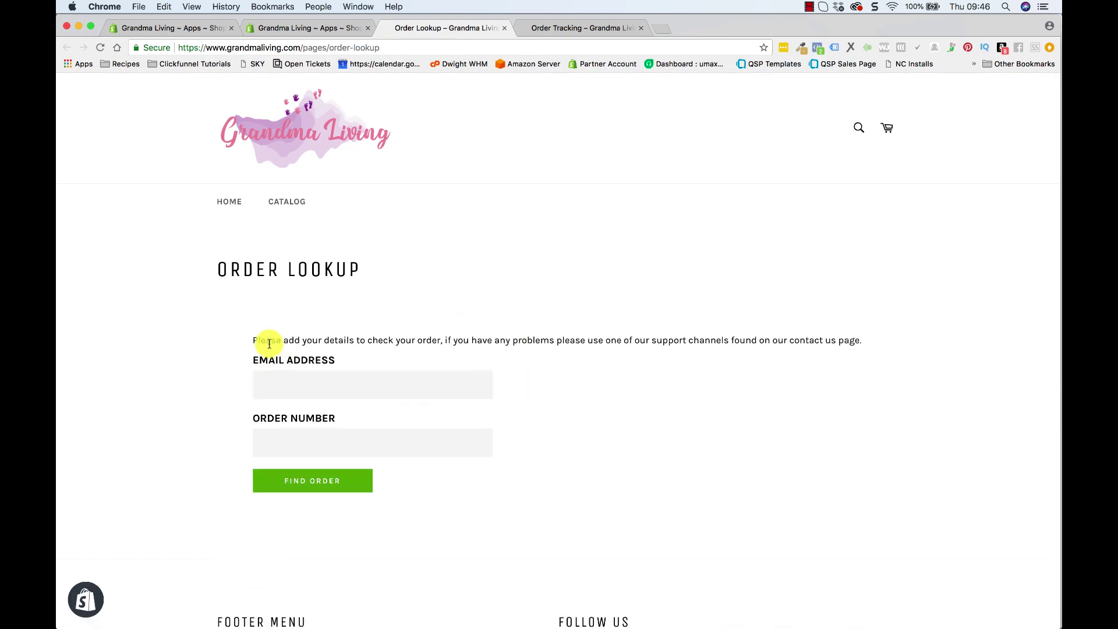
pyautogui.moveTo(865, 342); pyautogui.dragTo(219, 347)
pyautogui.click(569, 357)
pyautogui.click(266, 400)
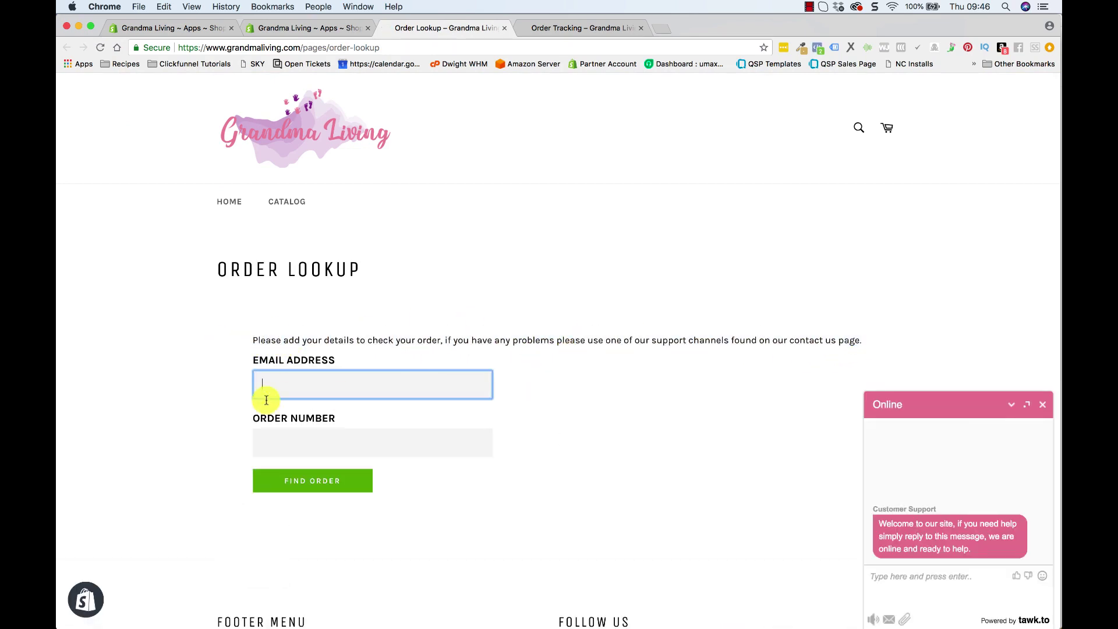
pyautogui.click(417, 431)
pyautogui.scroll(-3, 634, 429)
pyautogui.scroll(2, 635, 429)
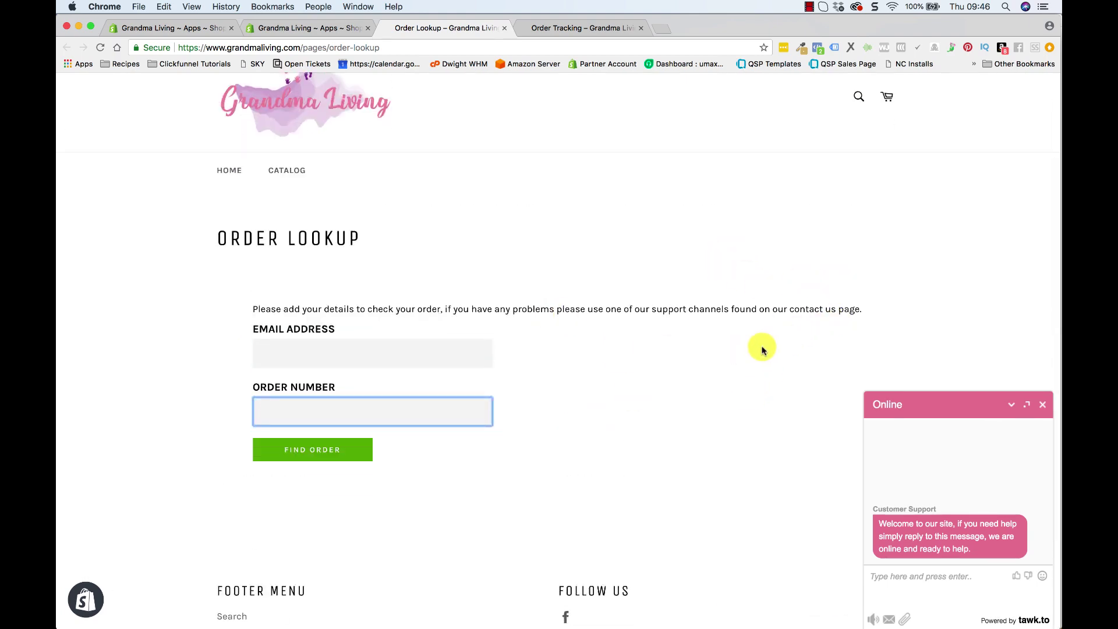
pyautogui.scroll(1, 498, 272)
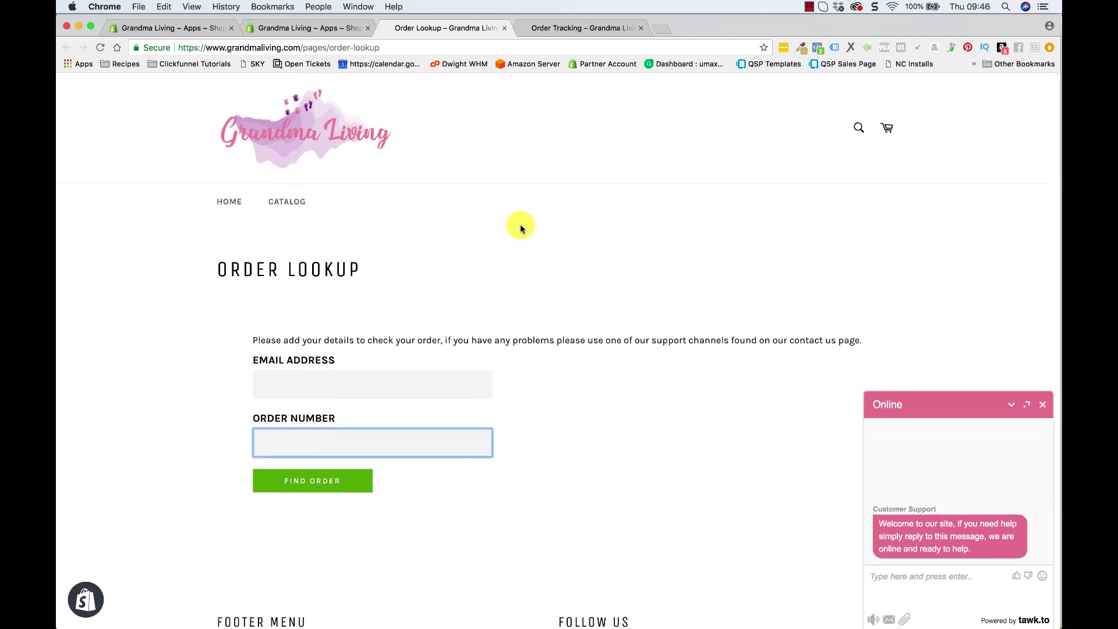